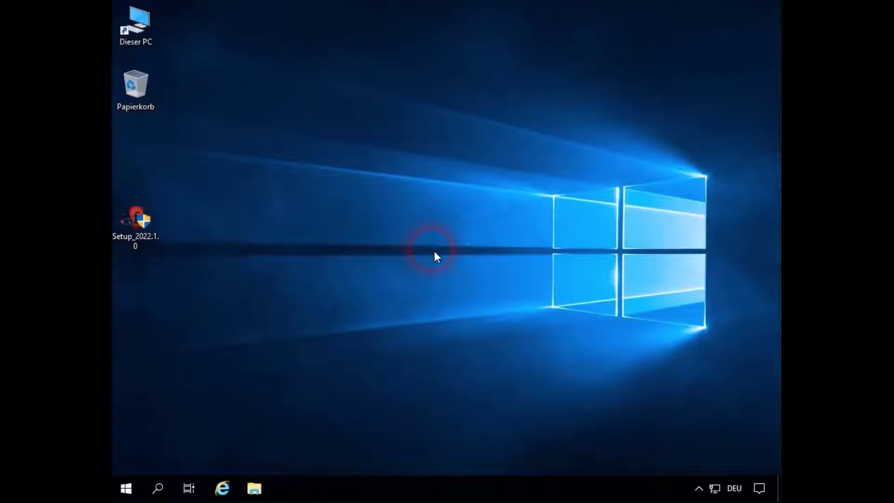
Run Setup_2022.1.0 with permission to make changes and accept the preselected ProfinPlus components
double_click(139, 240)
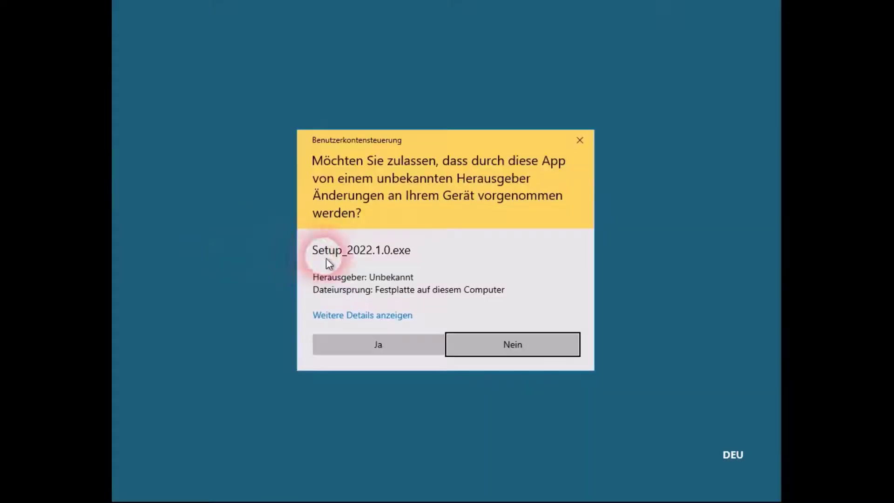
click(396, 335)
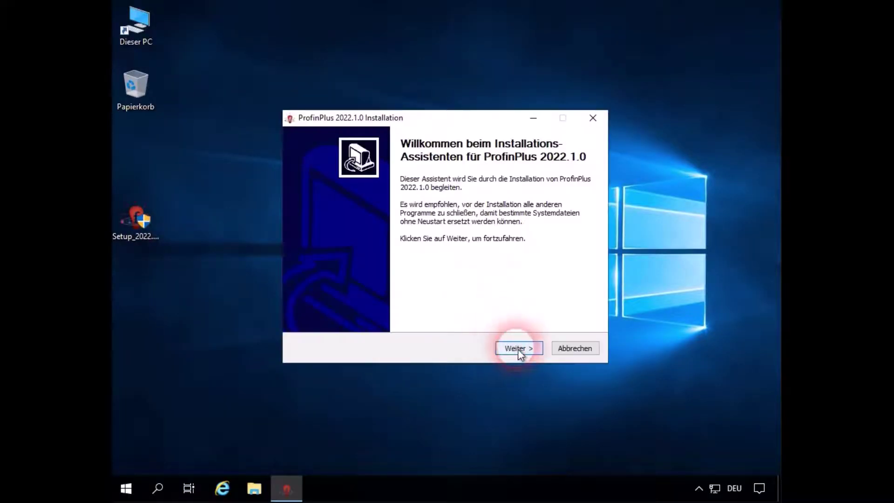
click(513, 351)
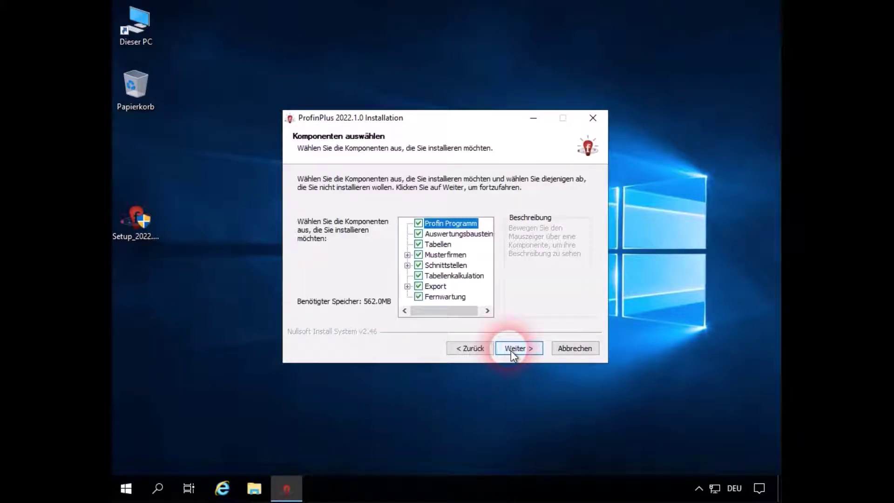
mouse_move(427, 249)
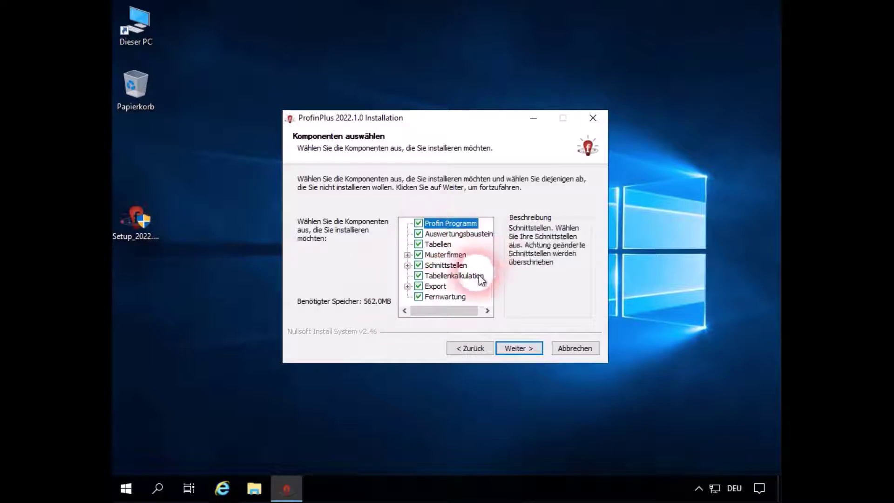
click(516, 350)
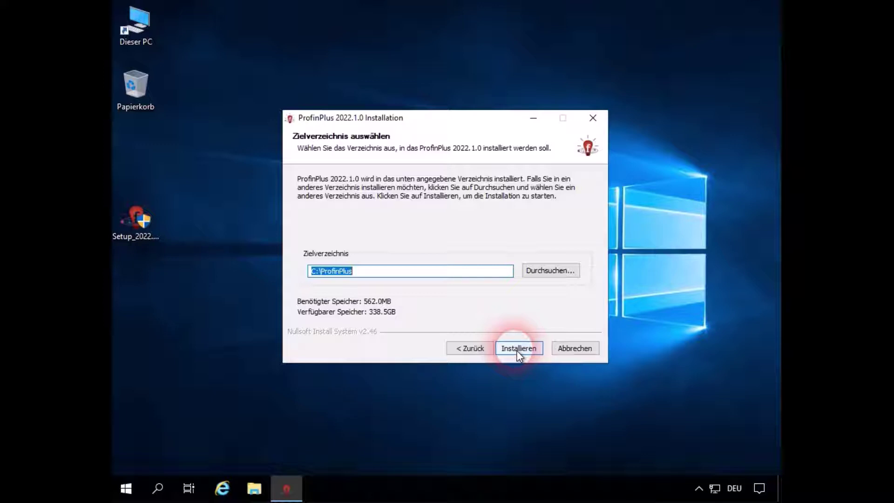
Keep C:\ProfinPlus as the target directory and start the installation
click(309, 273)
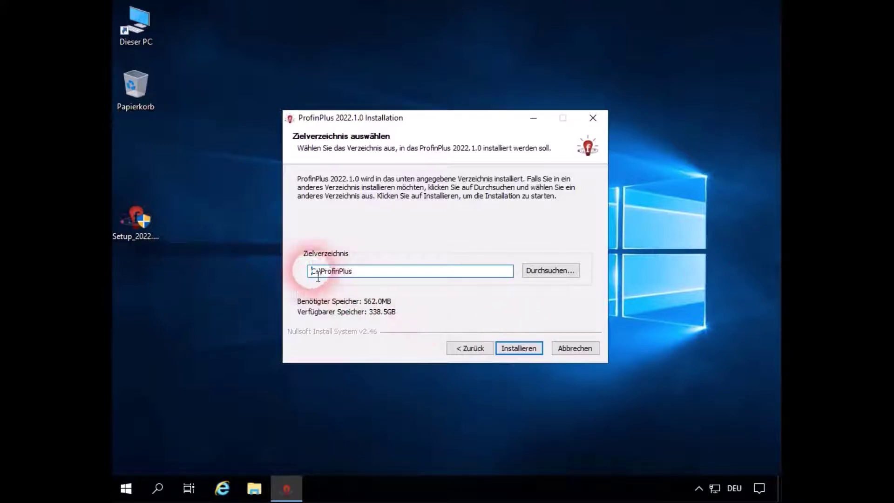
drag(313, 279, 321, 280)
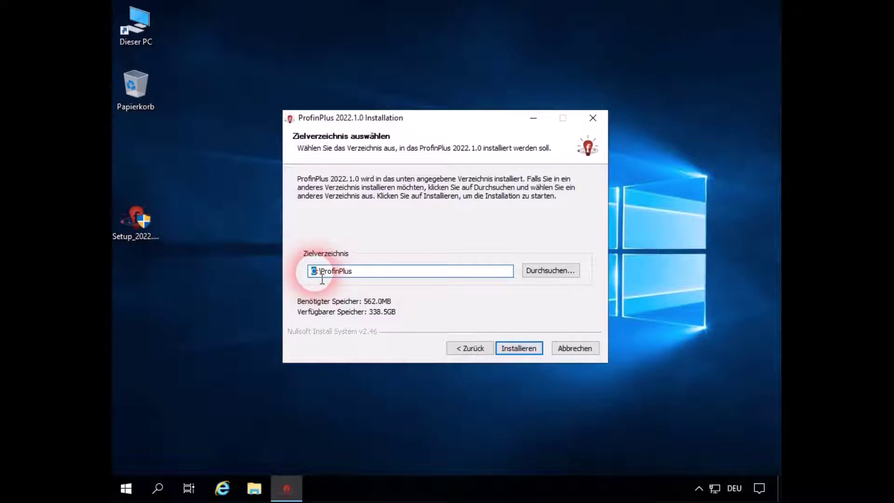
click(391, 277)
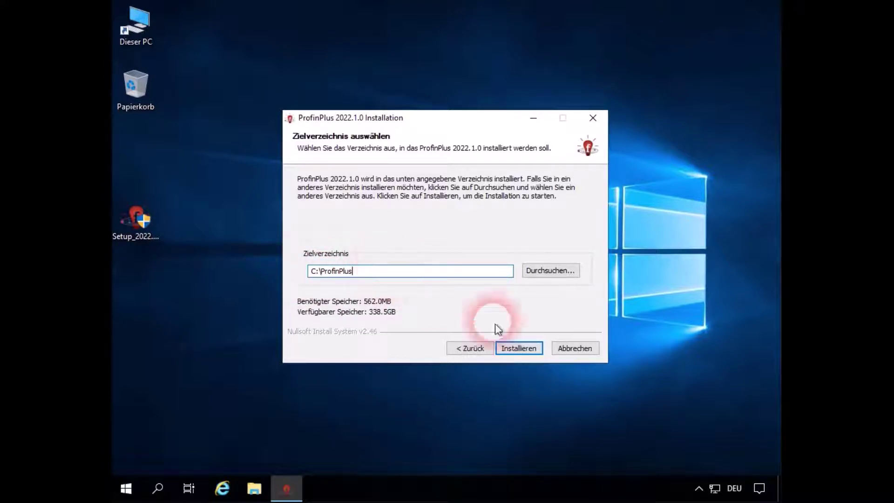
click(516, 349)
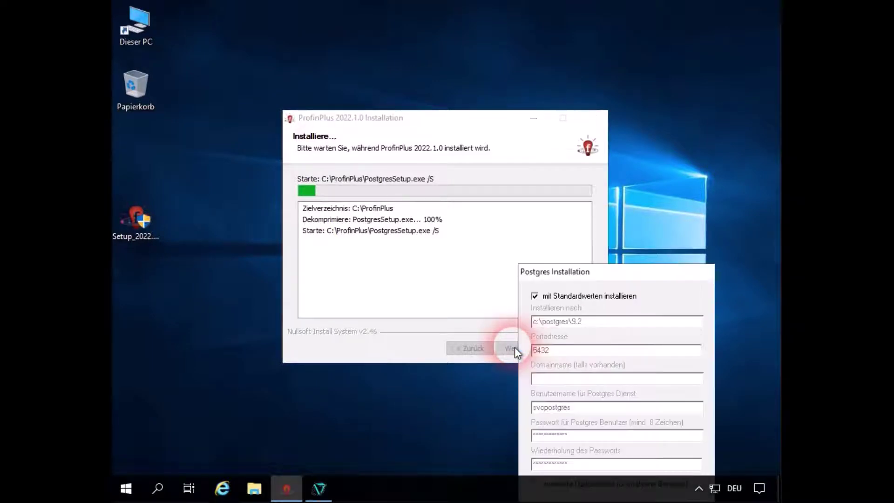
Turn off installing with default values in the Postgres installation settings
drag(553, 263, 454, 148)
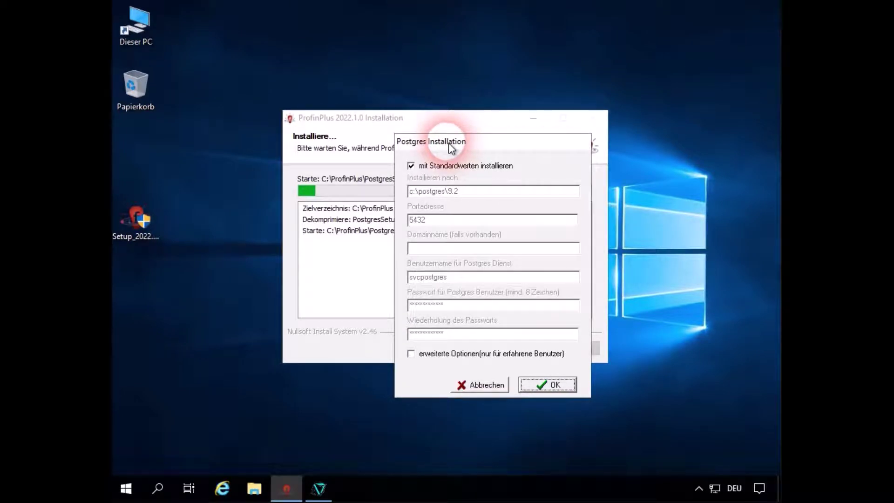
click(413, 170)
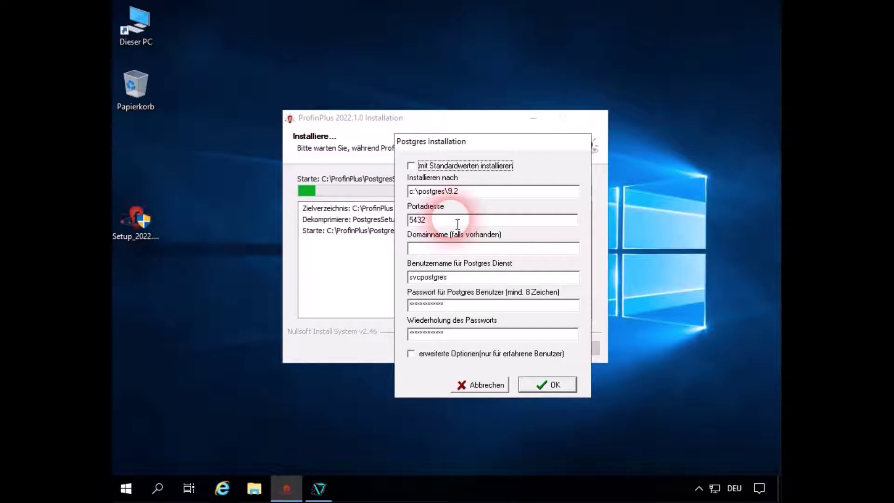
Try finception.local as the domain name in the Postgres installation settings and clear the field again
click(443, 250)
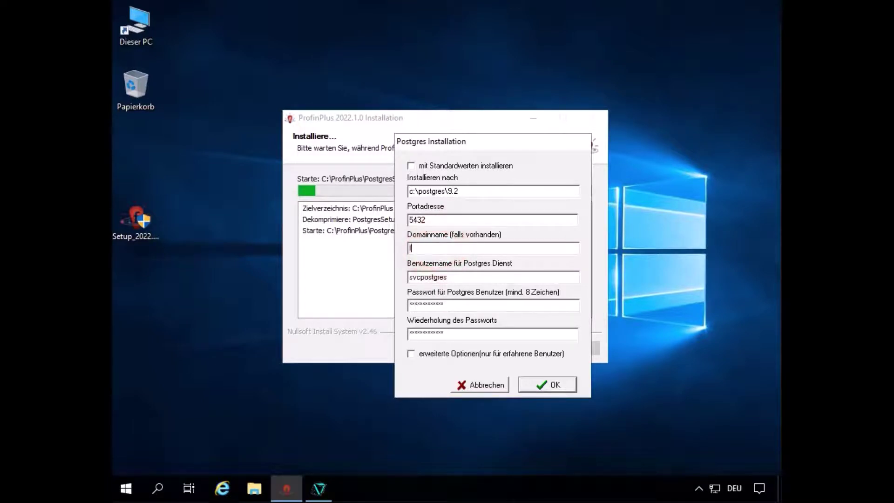
text(finception)
click(452, 248)
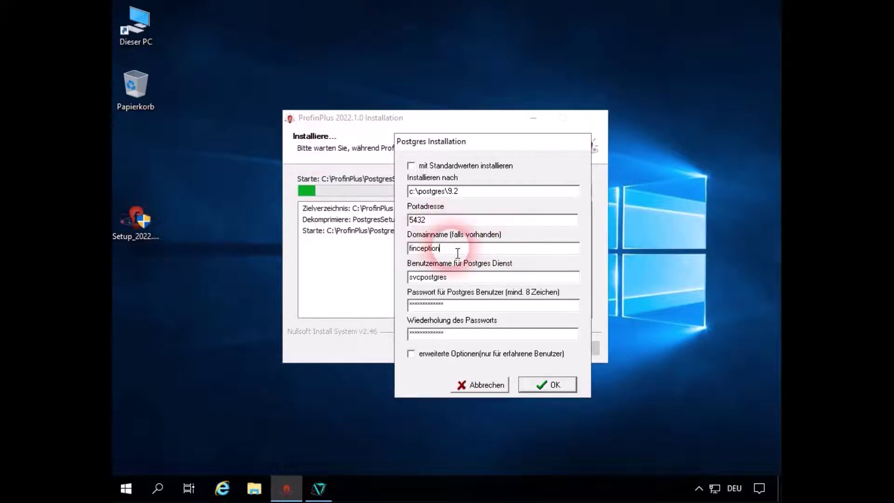
text(.lo)
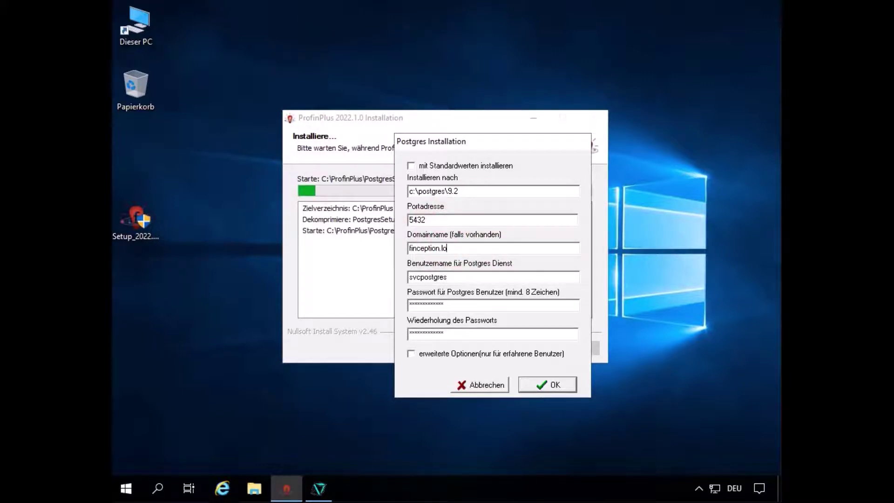
text(cal)
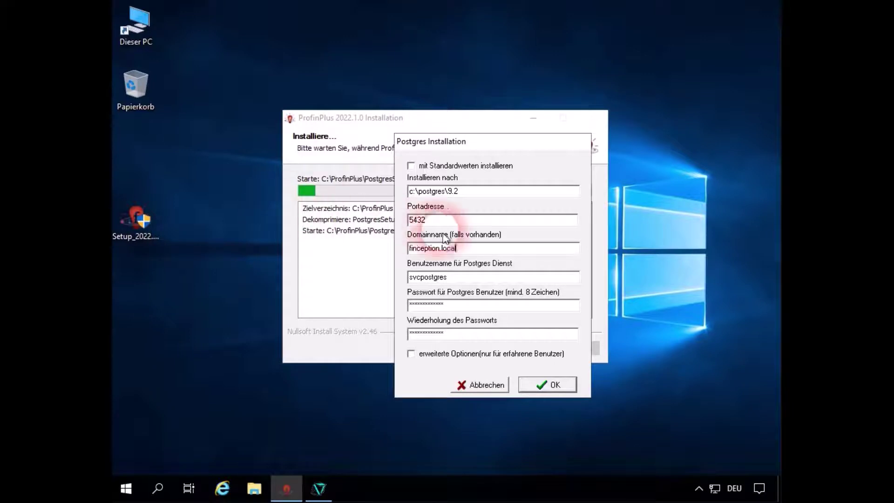
drag(483, 250, 353, 244)
click(493, 253)
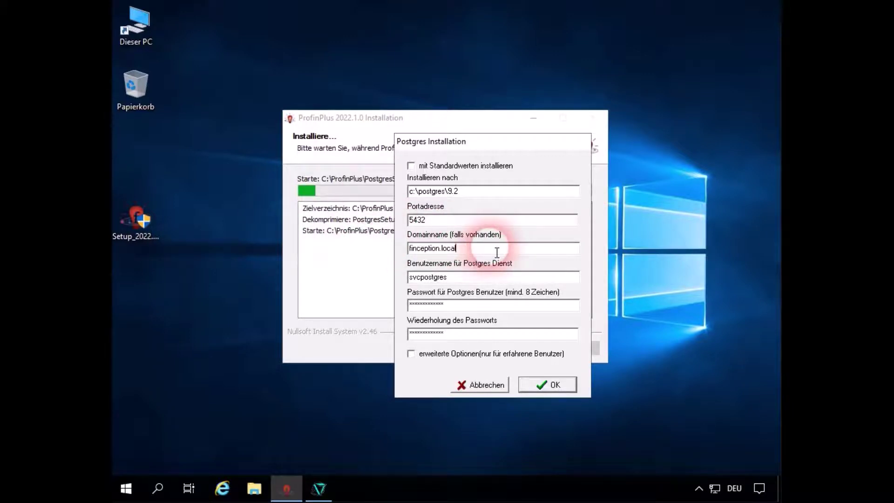
drag(491, 252, 248, 243)
key(BackSpace)
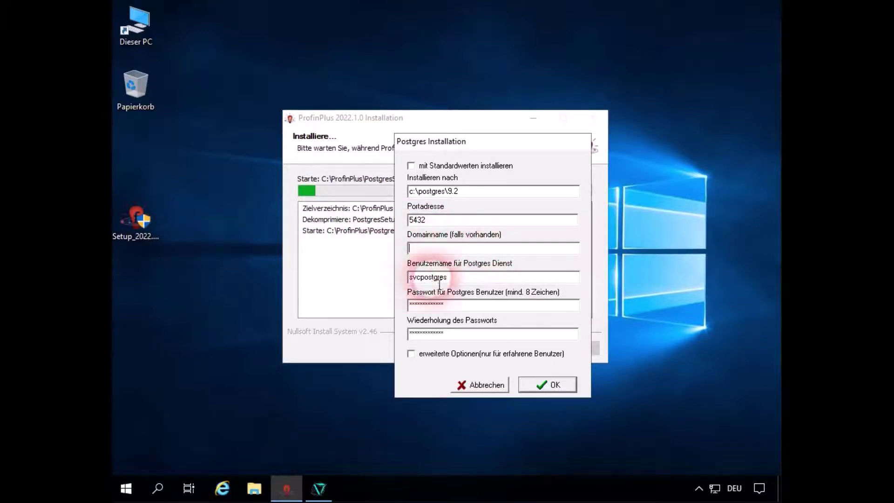
Accept the Postgres settings with the preset service user and complete the ProfinPlus installation
click(435, 278)
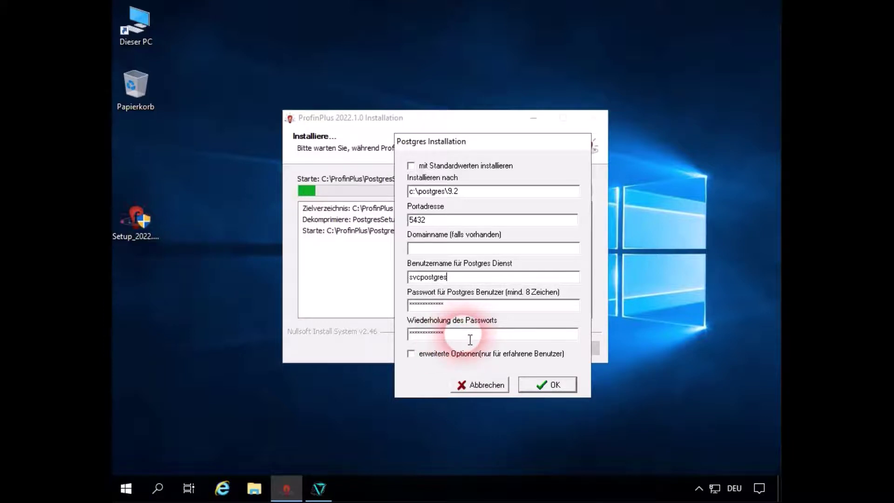
click(549, 385)
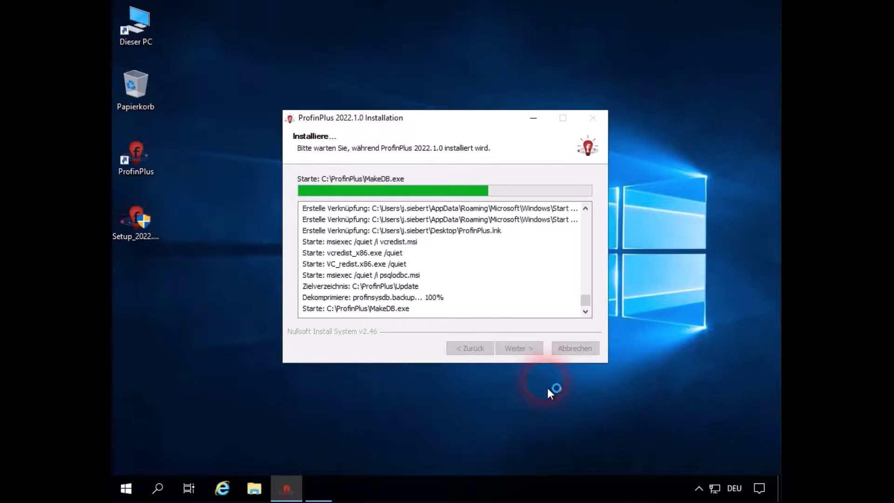
click(478, 286)
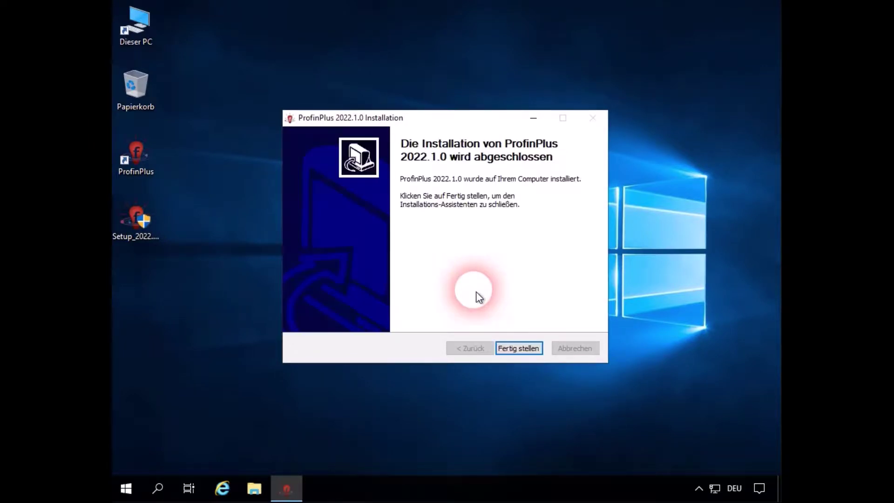
click(519, 350)
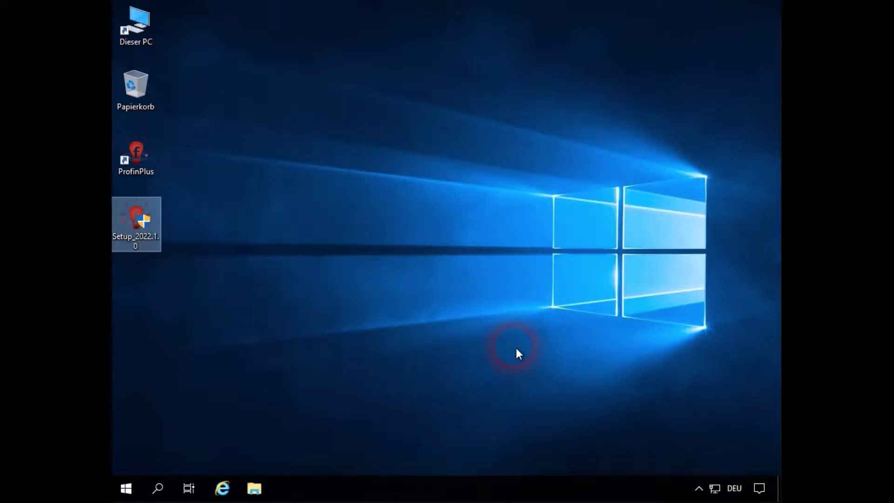
Open the advanced sharing settings of the ProfinPlus folder on drive C
click(123, 46)
double_click(124, 45)
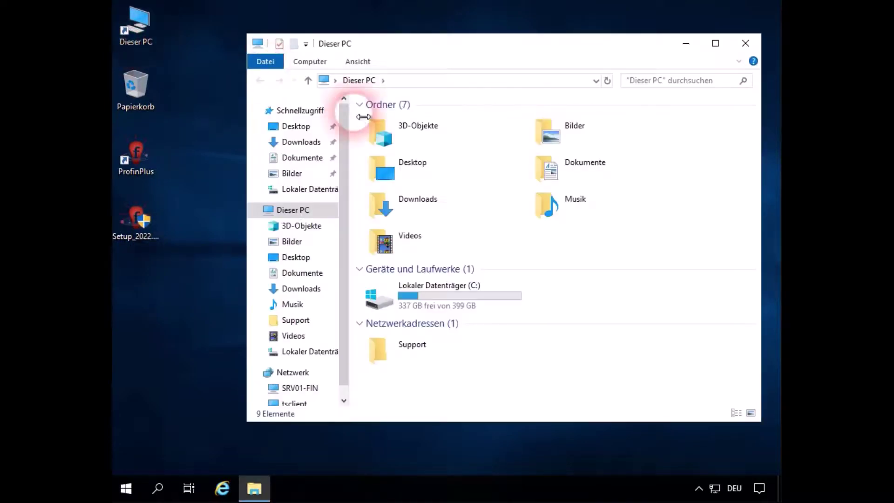
double_click(386, 305)
right_click(375, 229)
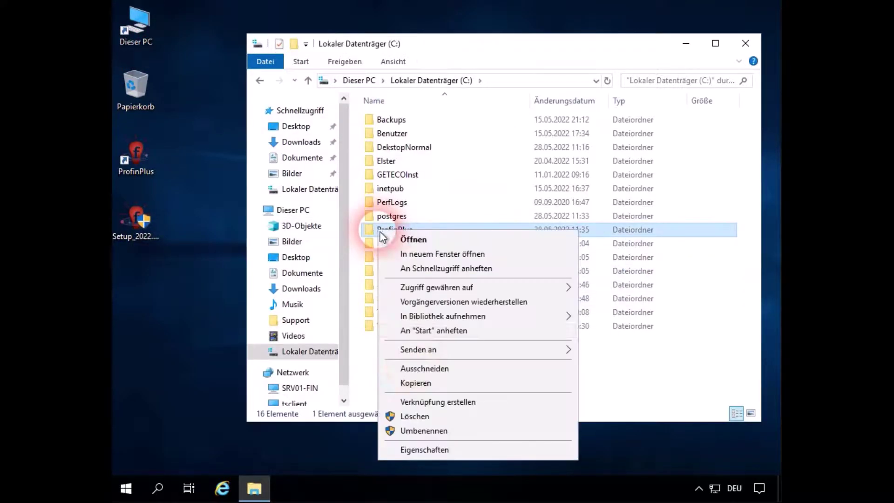
click(423, 448)
click(442, 186)
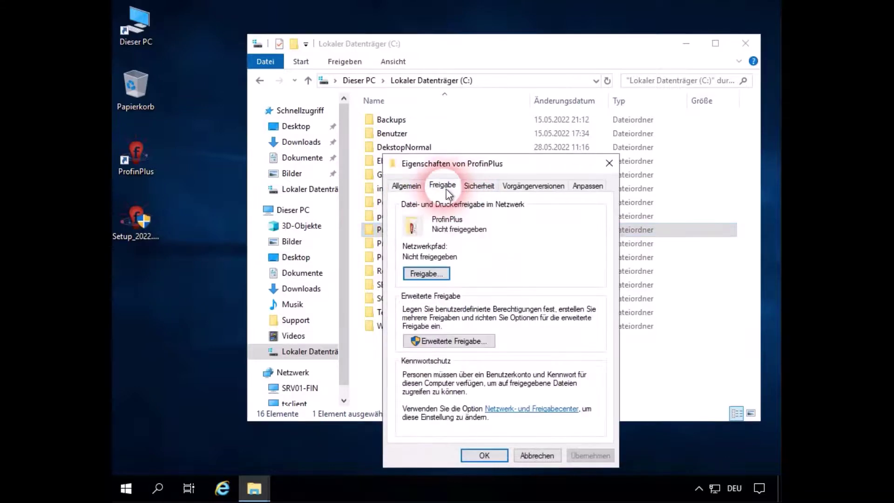
click(422, 341)
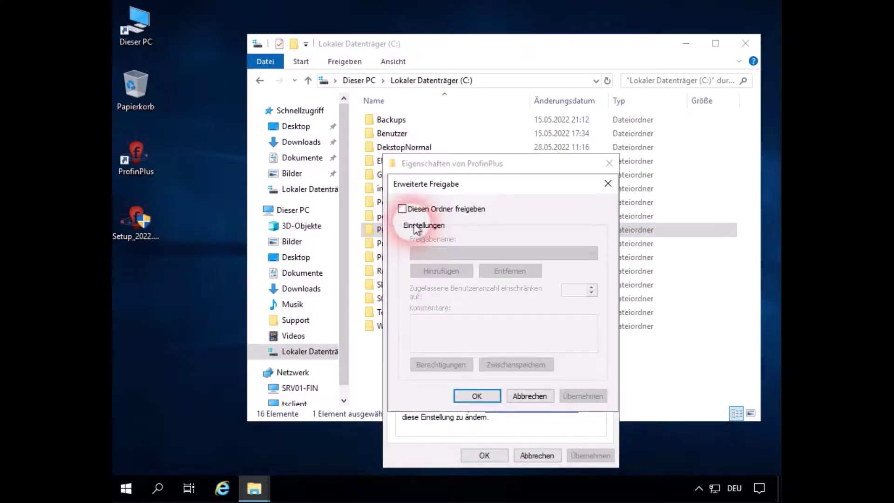
Share the ProfinPlus folder on the network and grant Everyone full control (Vollzugriff)
click(402, 209)
click(441, 365)
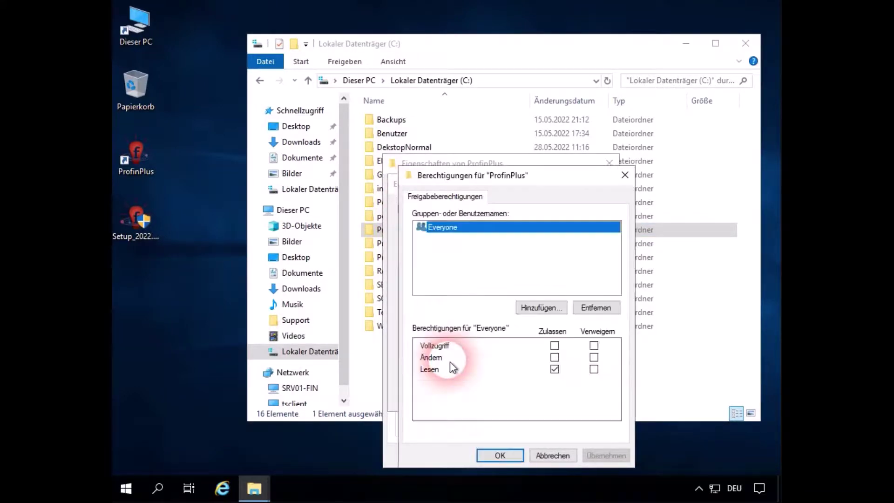
click(555, 345)
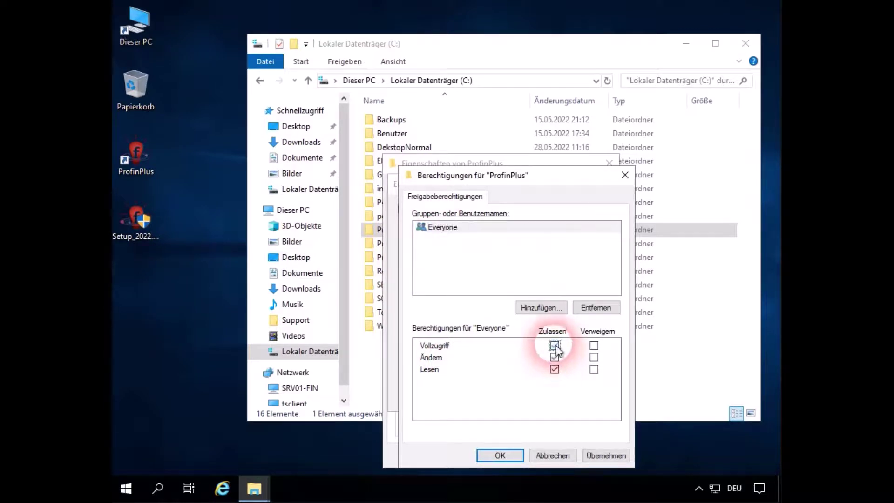
click(606, 456)
click(520, 460)
click(569, 396)
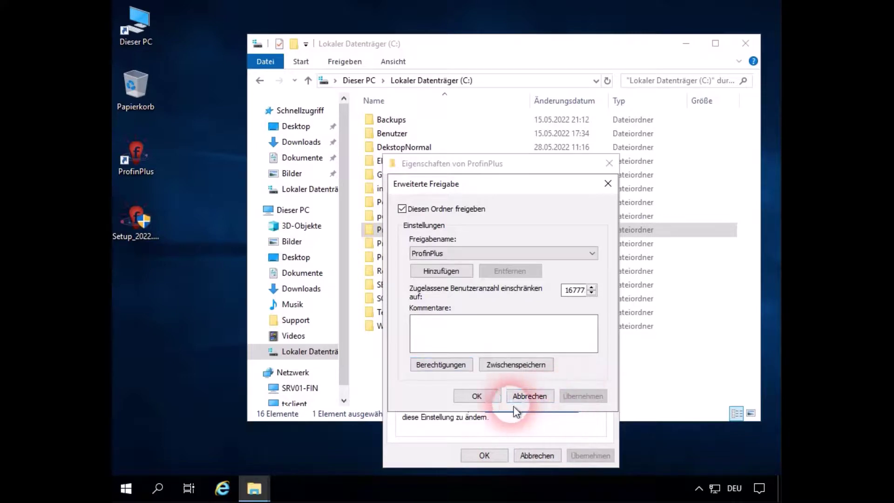
click(497, 409)
click(485, 455)
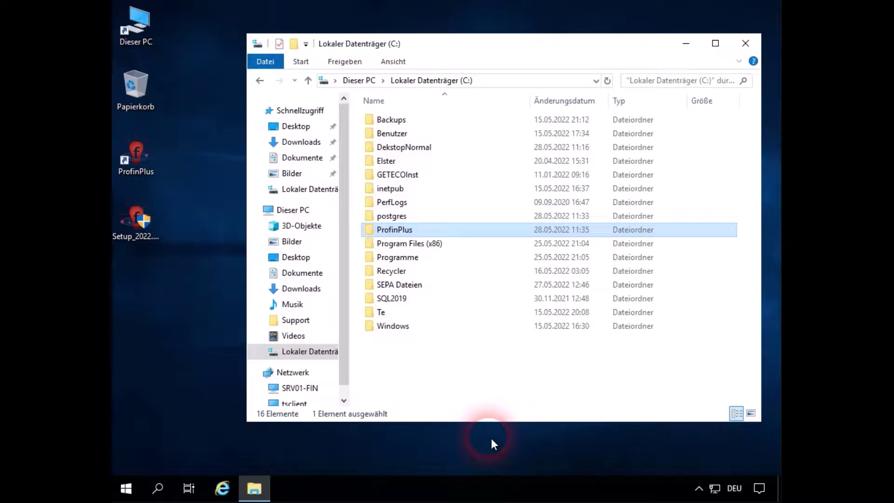
Open the data folder of the Postgres 9.2 installation under C:\postgres
double_click(368, 216)
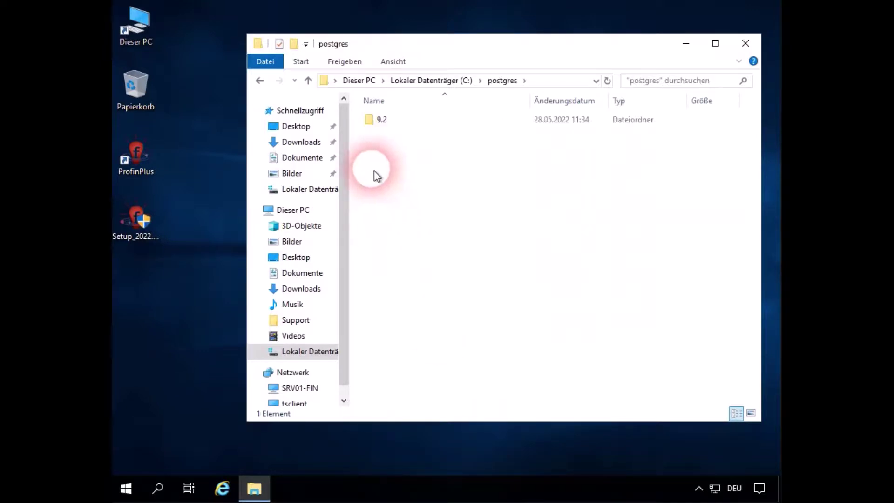
double_click(377, 121)
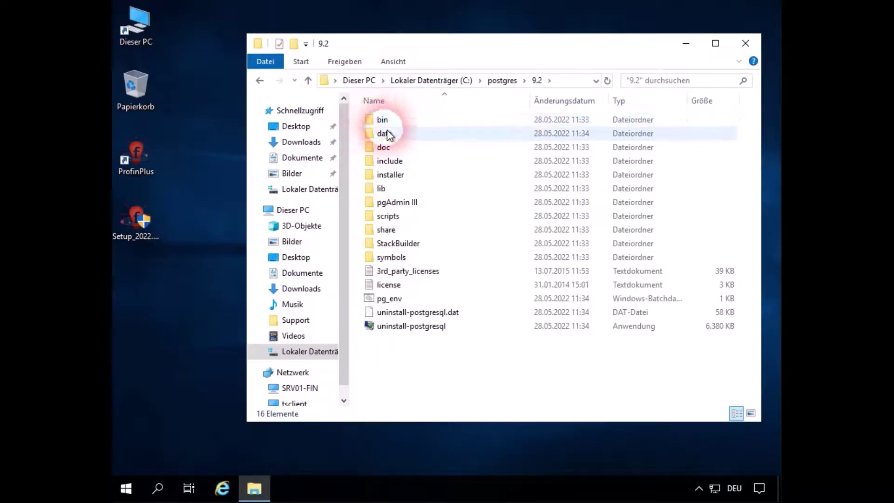
double_click(386, 133)
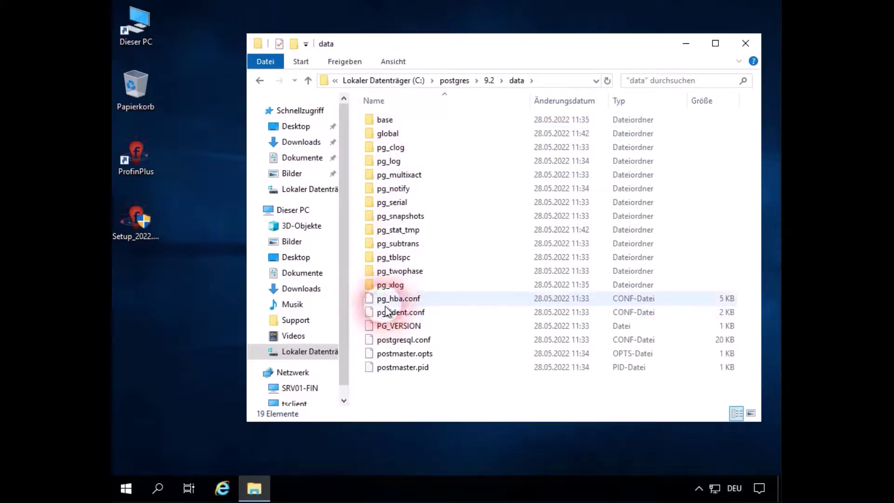
Open pg_hba.conf with Editor this once, without making it the default app for .conf files
click(419, 300)
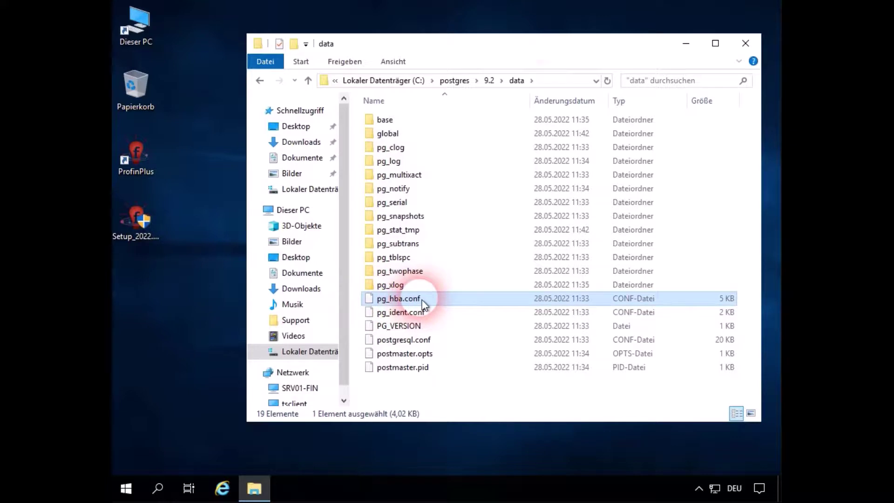
double_click(384, 300)
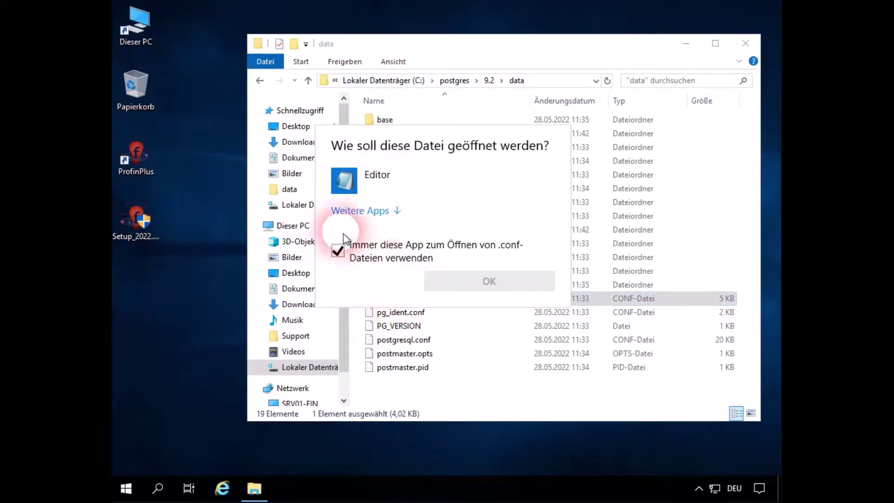
click(338, 250)
click(352, 179)
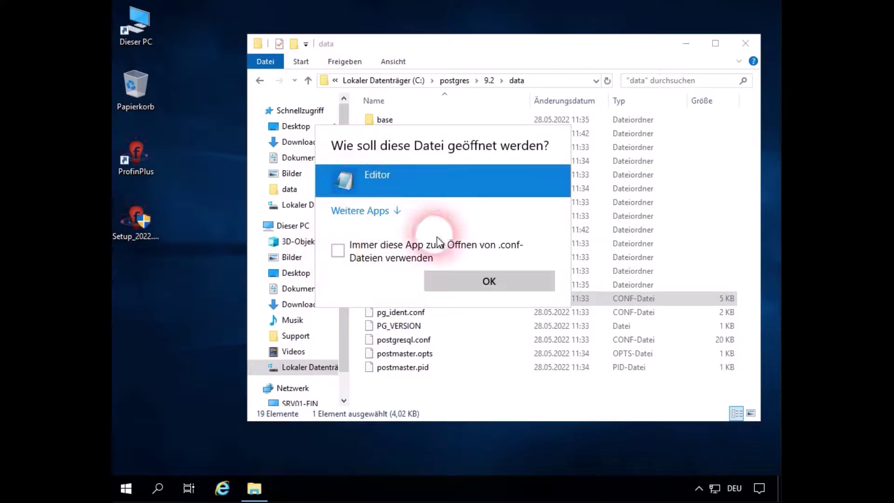
click(473, 283)
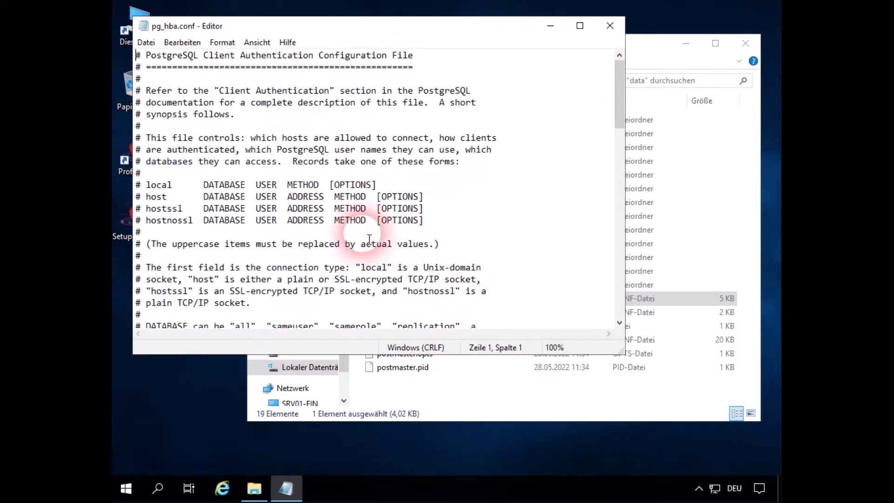
Duplicate the 127.0.0.1/32 host line under the IPv4 local connections in pg_hba.conf
scroll(368, 238, down, 20)
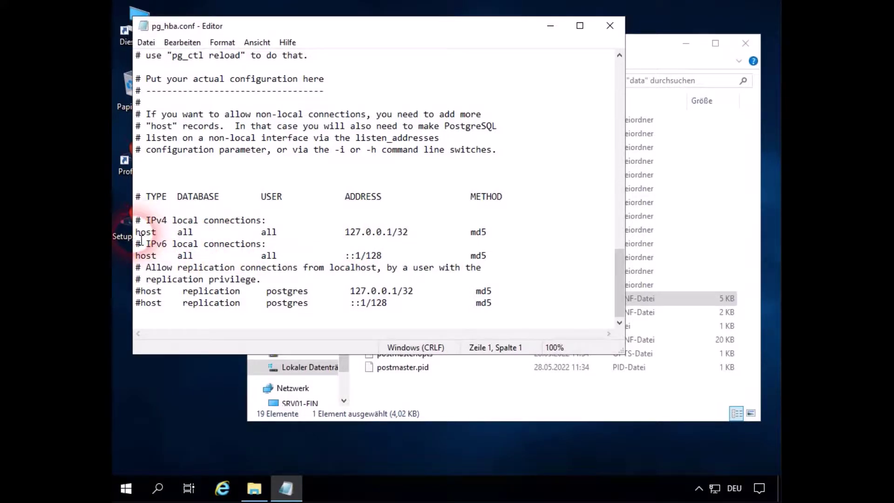
drag(141, 239, 501, 239)
key(ctrl+c)
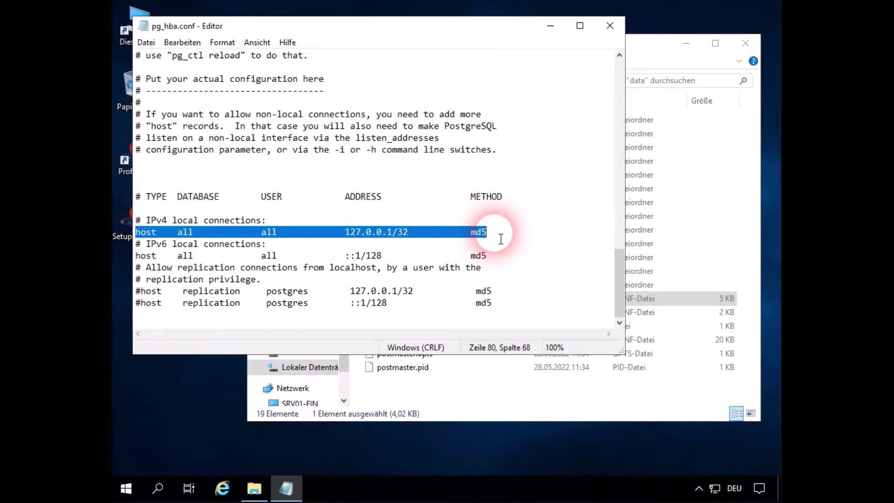
click(501, 239)
key(Return)
key(ctrl+v)
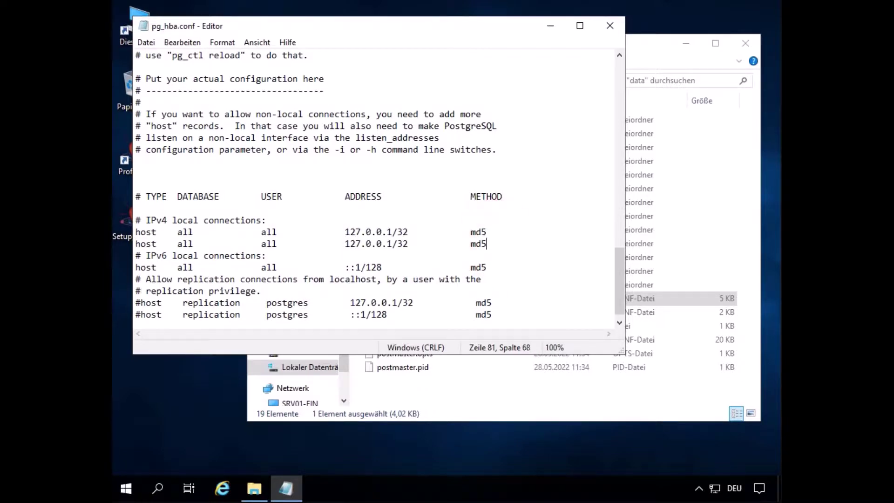
Change the address in the duplicated IPv4 host line to 0.0.0.0/0
click(363, 245)
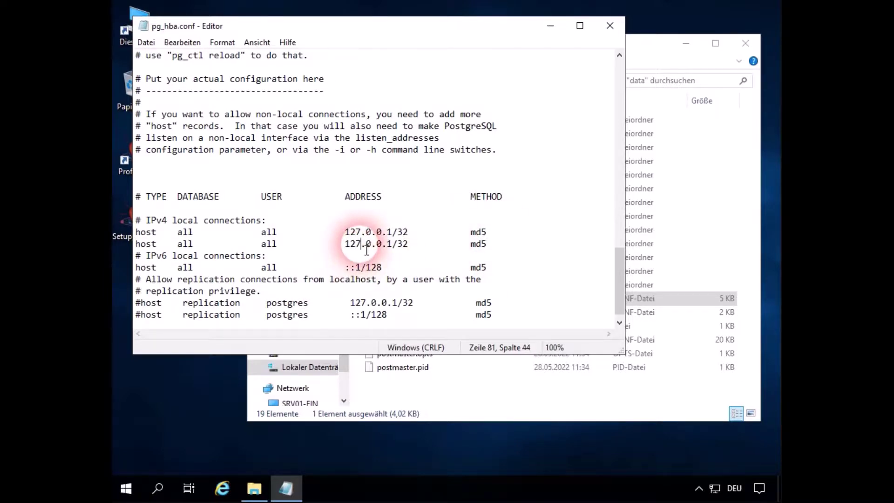
key(BackSpace)
key(BackSpace)
key(BackSpace)
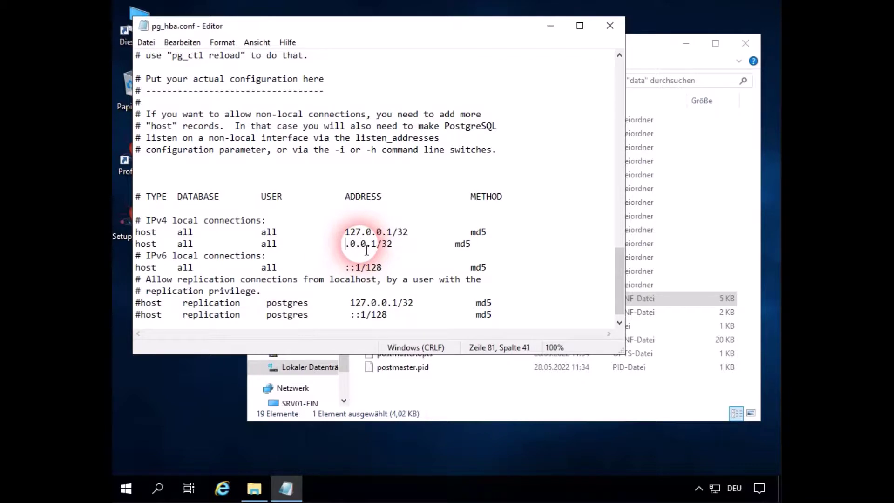
text(0)
click(383, 244)
key(BackSpace)
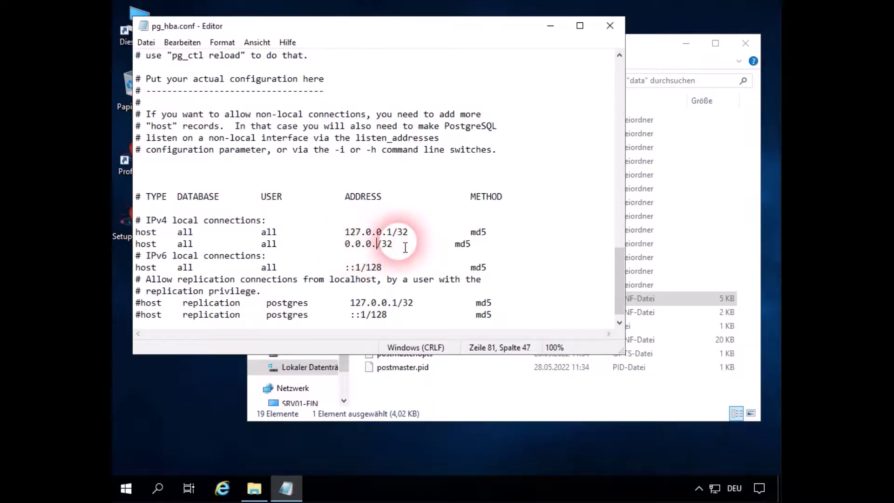
text(0)
key(Right)
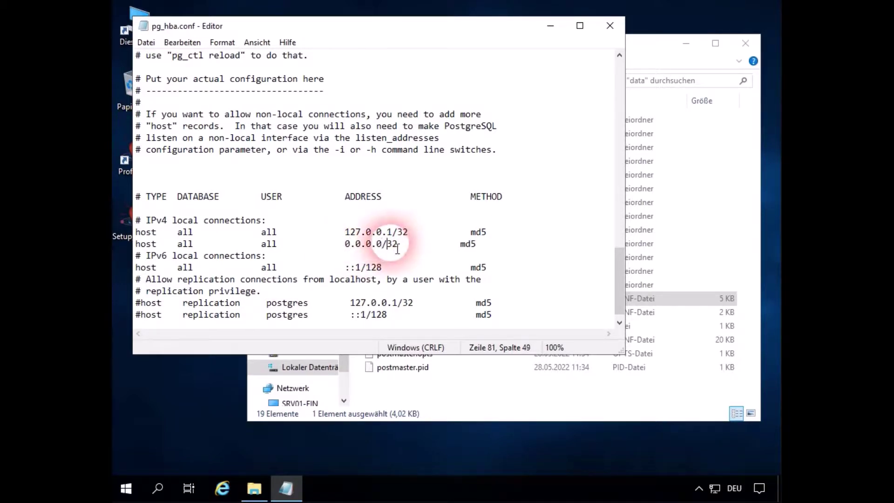
key(Delete)
key(Delete)
text(0)
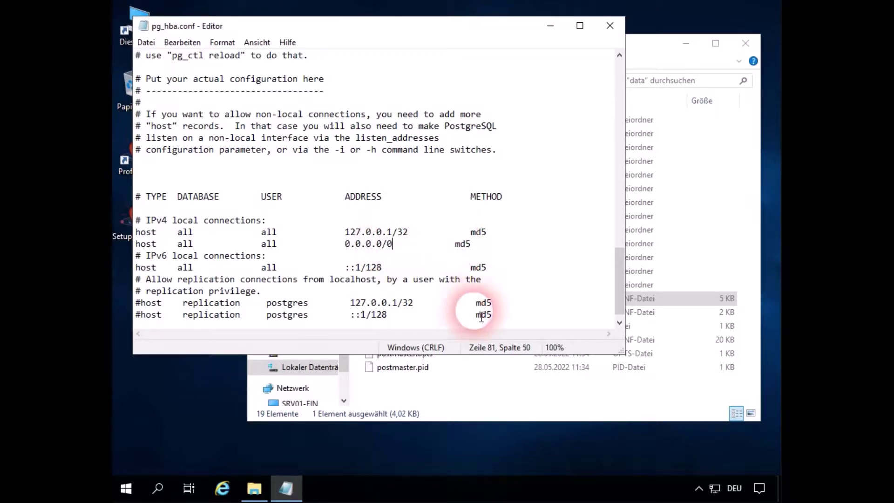
Duplicate the ::1/128 host line under the IPv6 local connections
drag(494, 315, 350, 315)
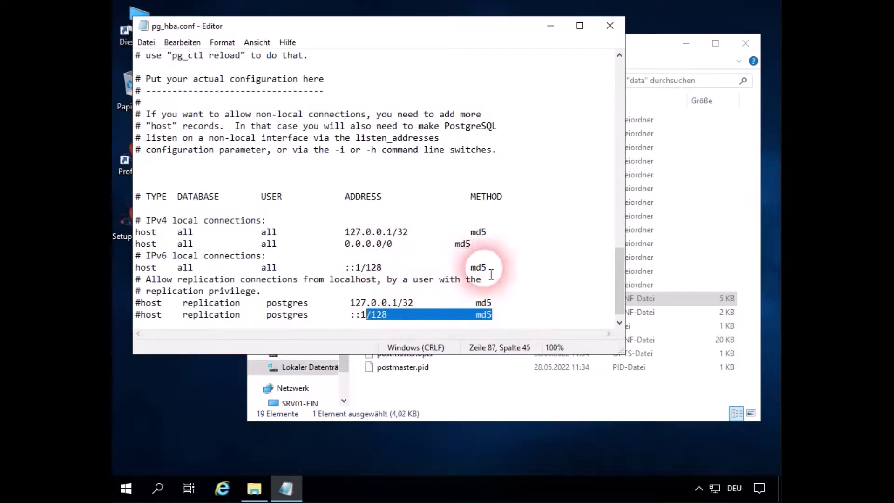
drag(486, 267, 135, 270)
click(501, 270)
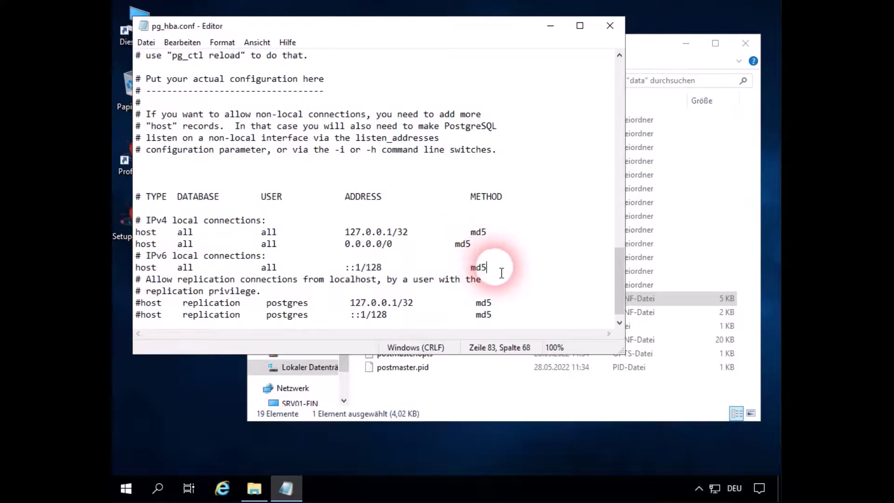
key(Return)
text(host    all             all             ::1/128                 md5)
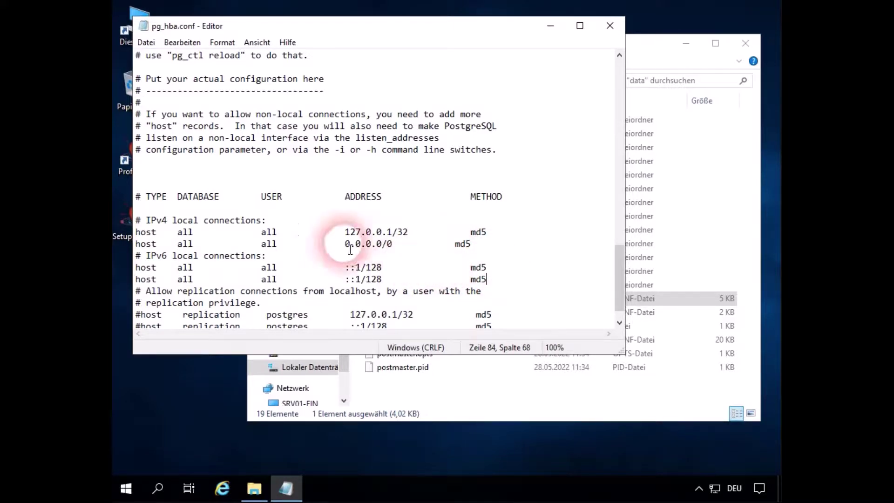
Change the address in the duplicated IPv6 host line to ::/0
click(364, 280)
key(BackSpace)
click(385, 279)
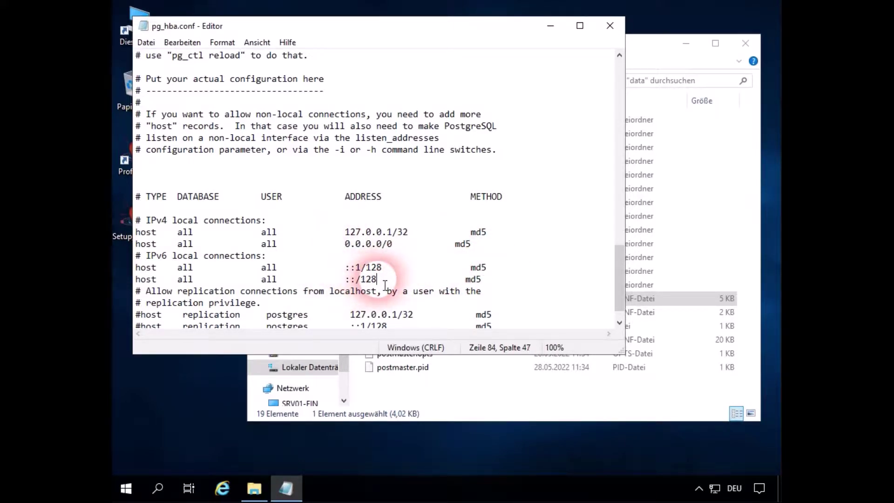
key(BackSpace)
key(BackSpace)
key(BackSpace)
text(0)
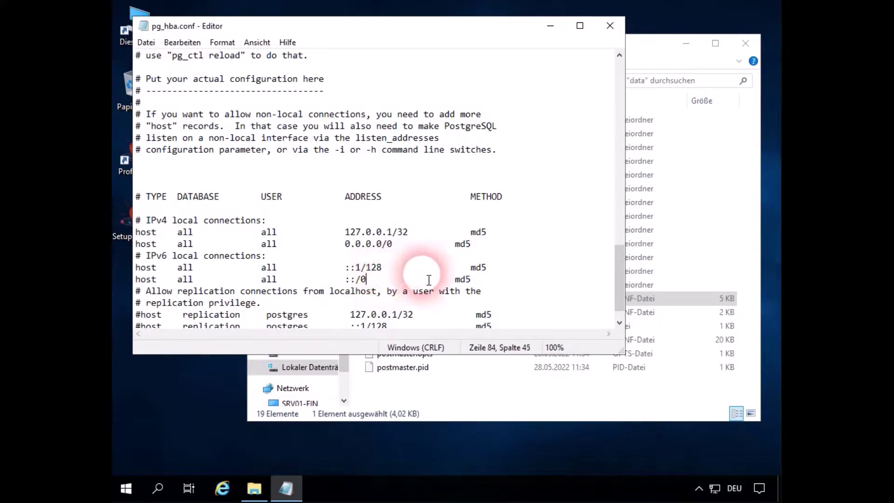
Copy the ::/0 host line onto a new line below it and set the copy's address to 0:0:0:0:0:0:0:0/0
key(End)
key(shift+Home)
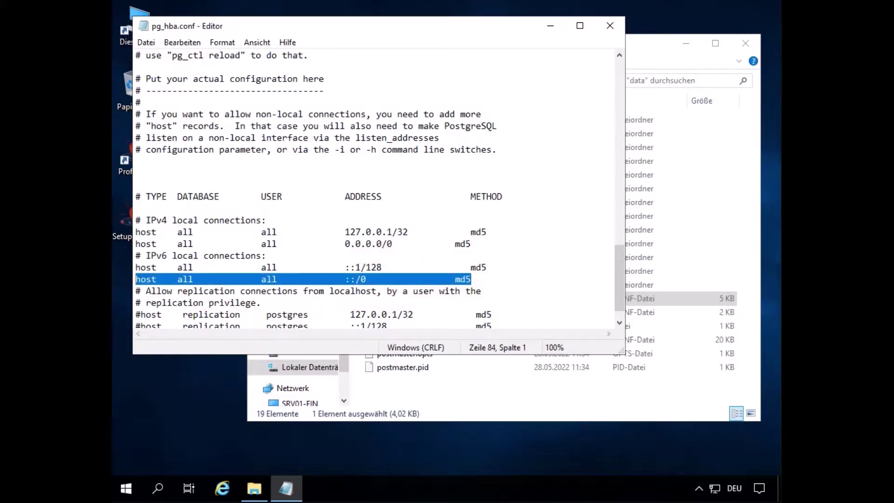
key(ctrl+c)
click(489, 280)
key(Return)
key(ctrl+v)
click(345, 291)
text(0:0:0:0:0:0:)
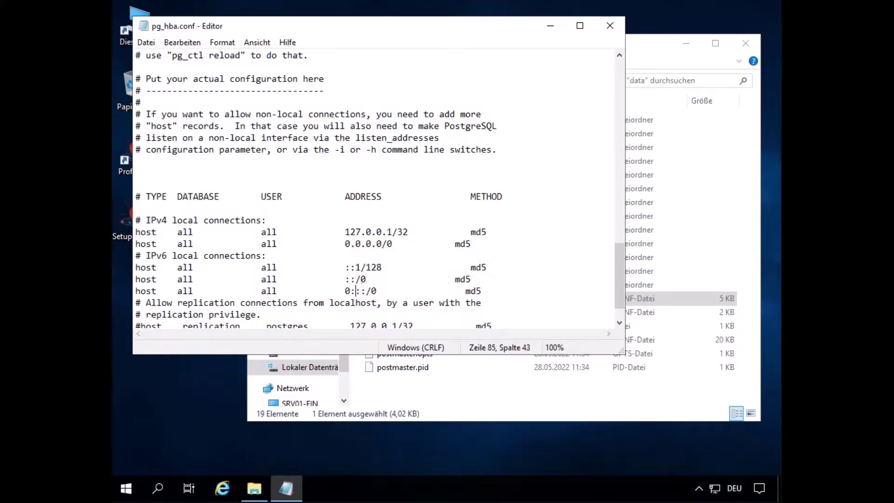
key(Delete)
key(Delete)
text(0:0)
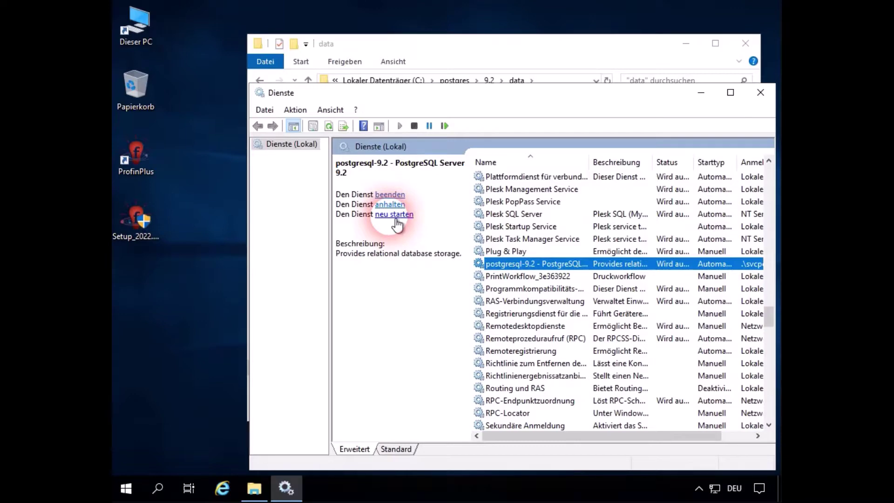
Close the services window and open the dbhost configuration file from the ProfinPlus folder on drive C
double_click(259, 94)
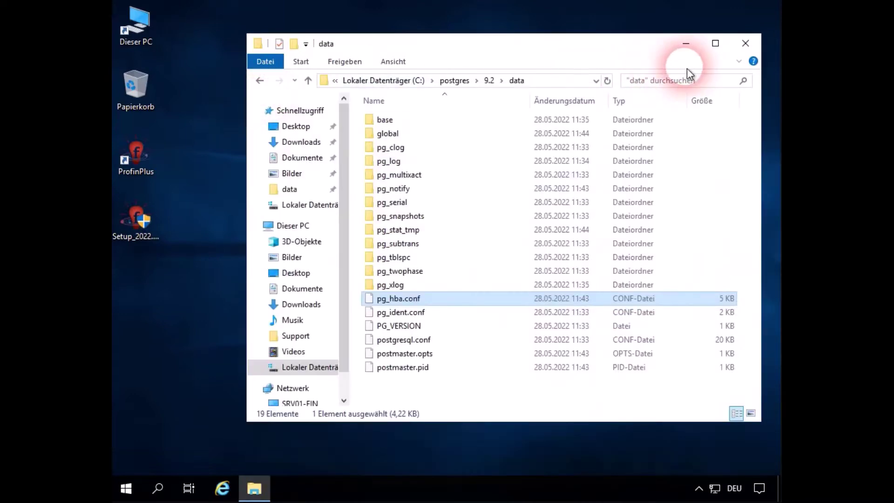
click(401, 81)
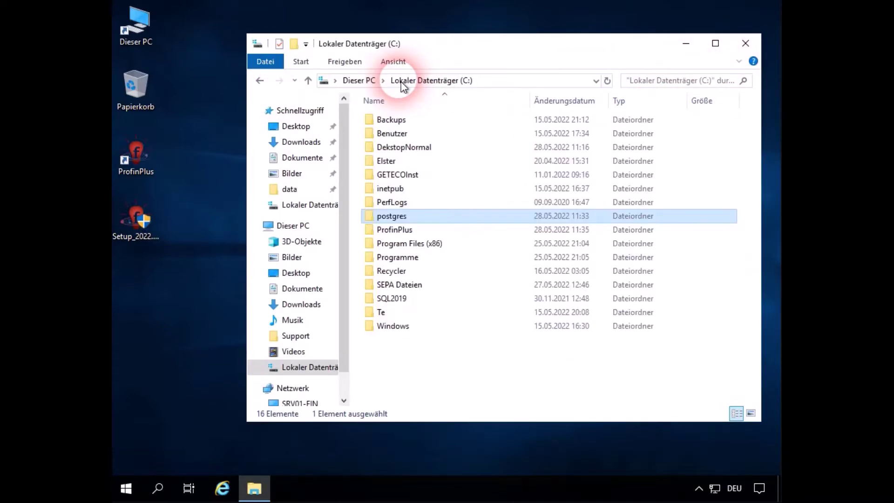
double_click(398, 233)
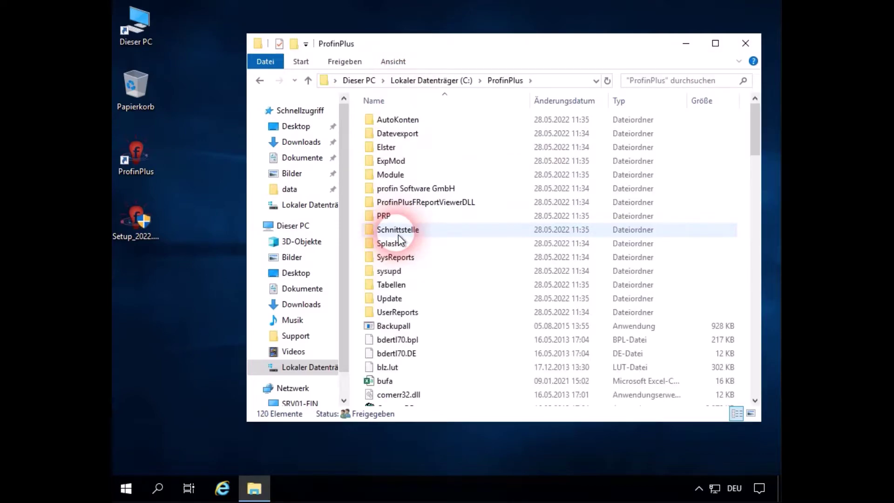
scroll(401, 348, down, 7)
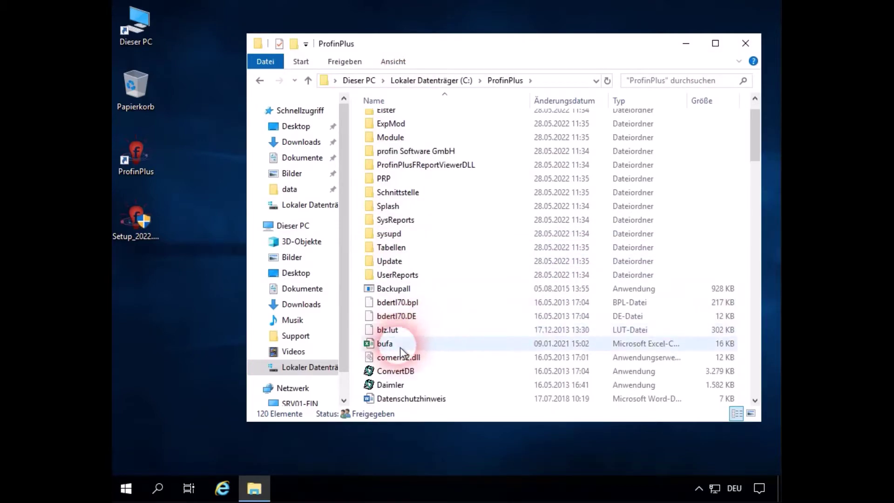
scroll(398, 354, down, 1)
double_click(379, 172)
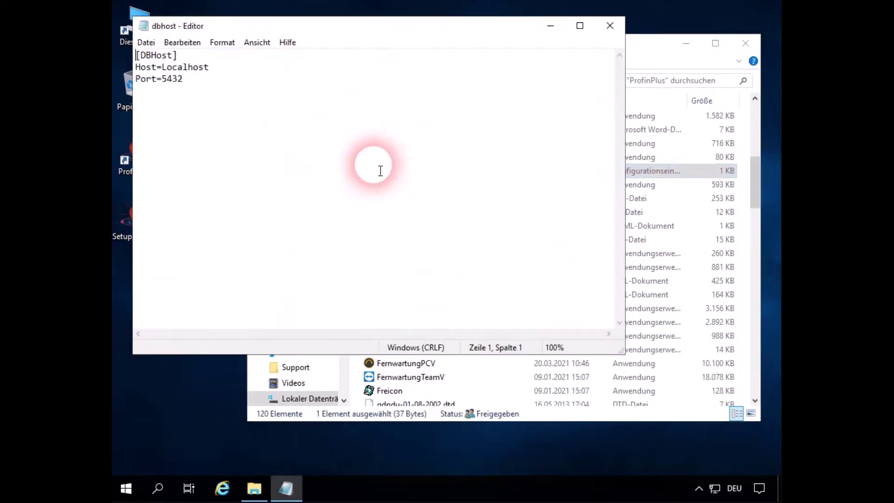
Set the Host entry in dbhost to SRV01-FIN, keeping port 5432
drag(161, 66, 220, 71)
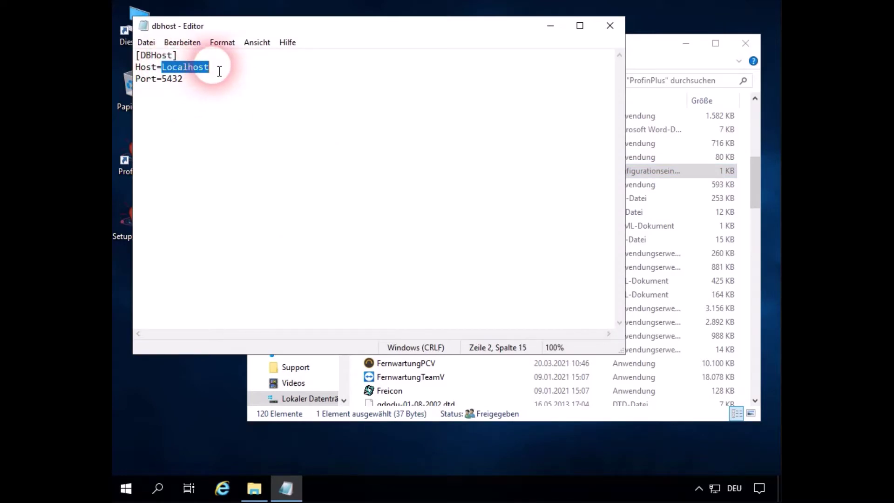
text(SRV01-FIN)
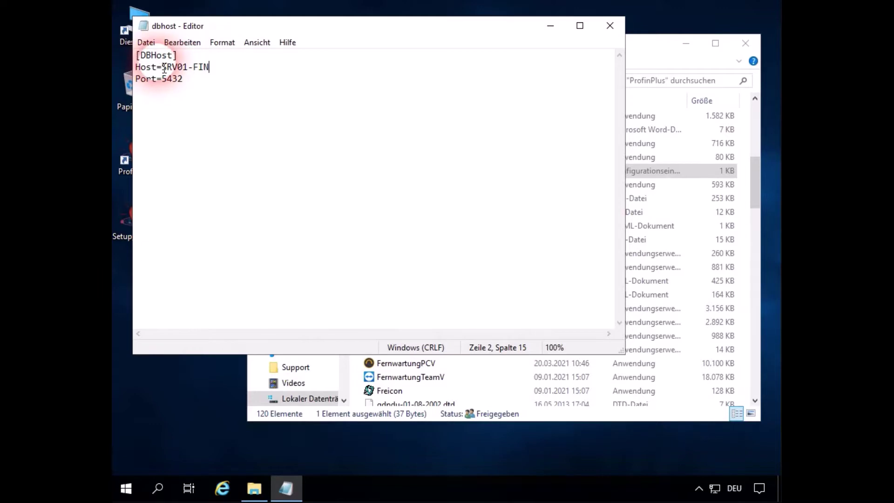
click(177, 82)
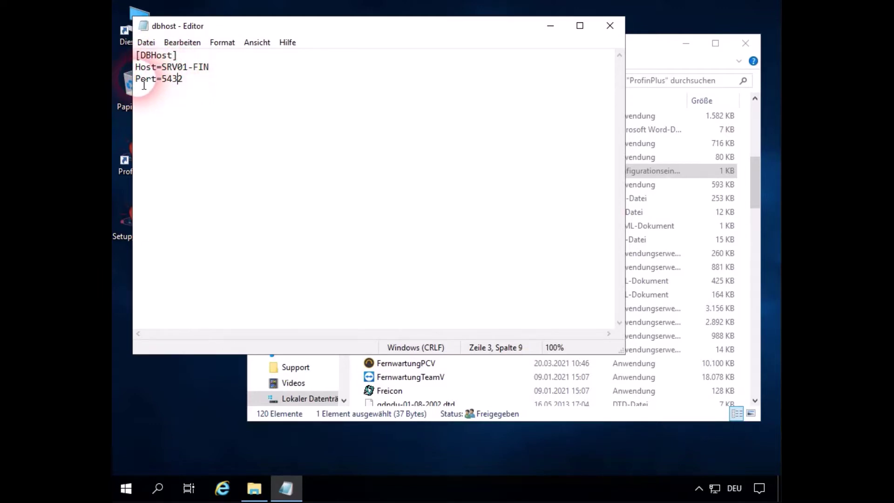
triple_click(200, 82)
click(209, 80)
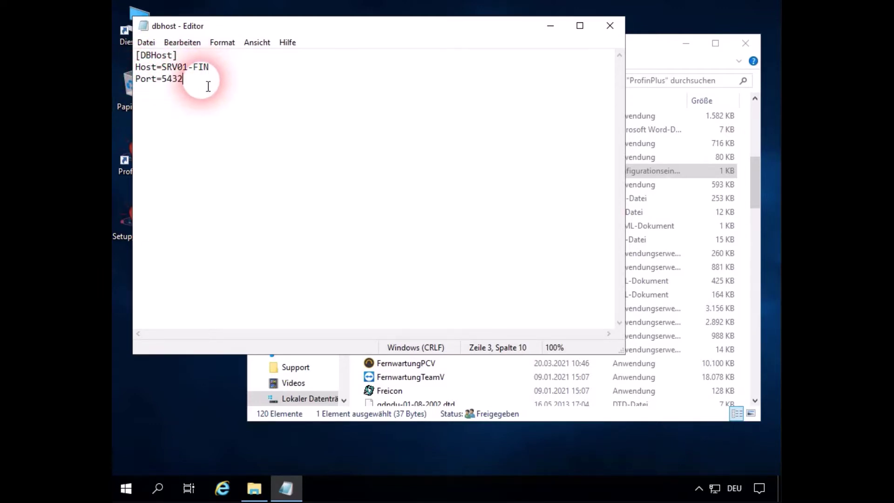
Save the dbhost file, then close it and the ProfinPlus folder window
click(146, 44)
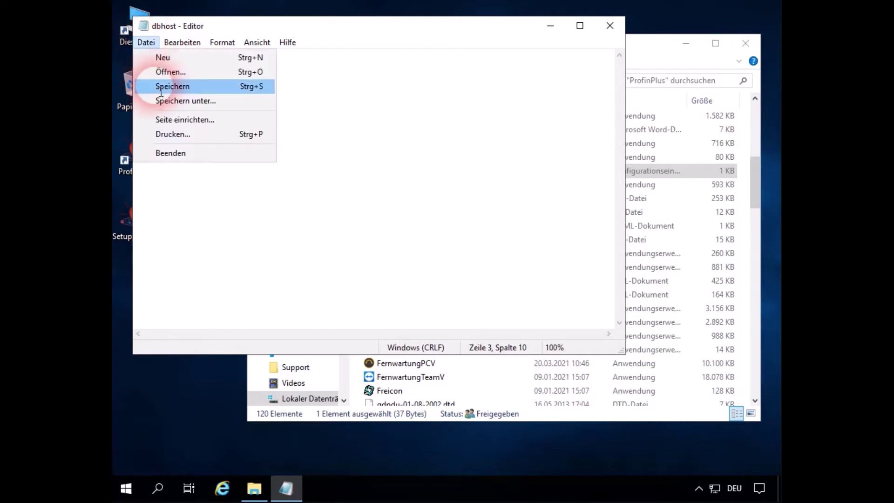
click(510, 59)
click(610, 26)
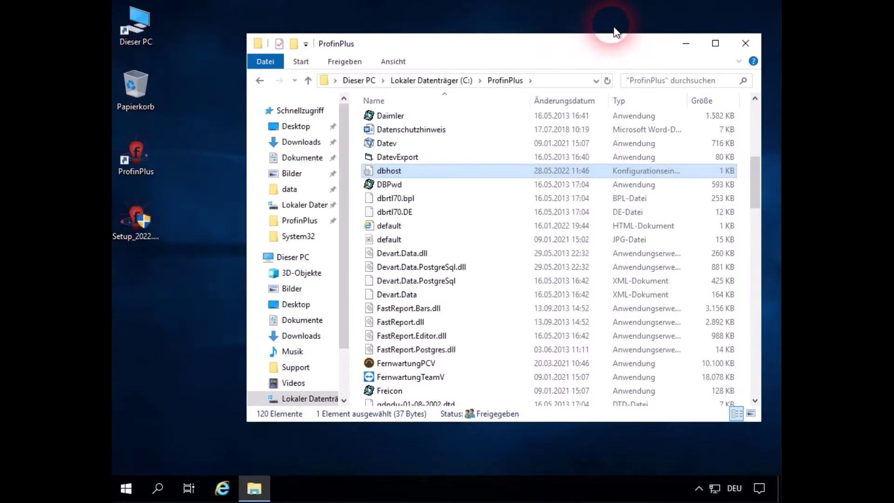
click(746, 43)
click(140, 161)
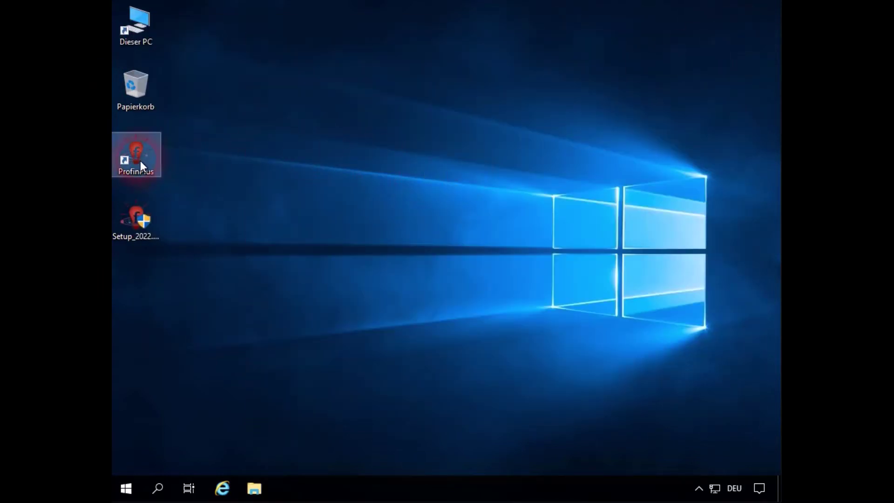
click(382, 169)
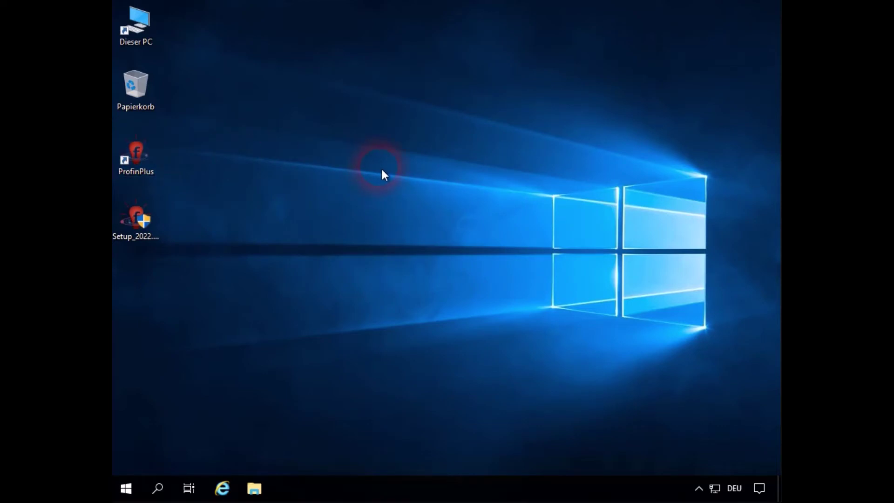